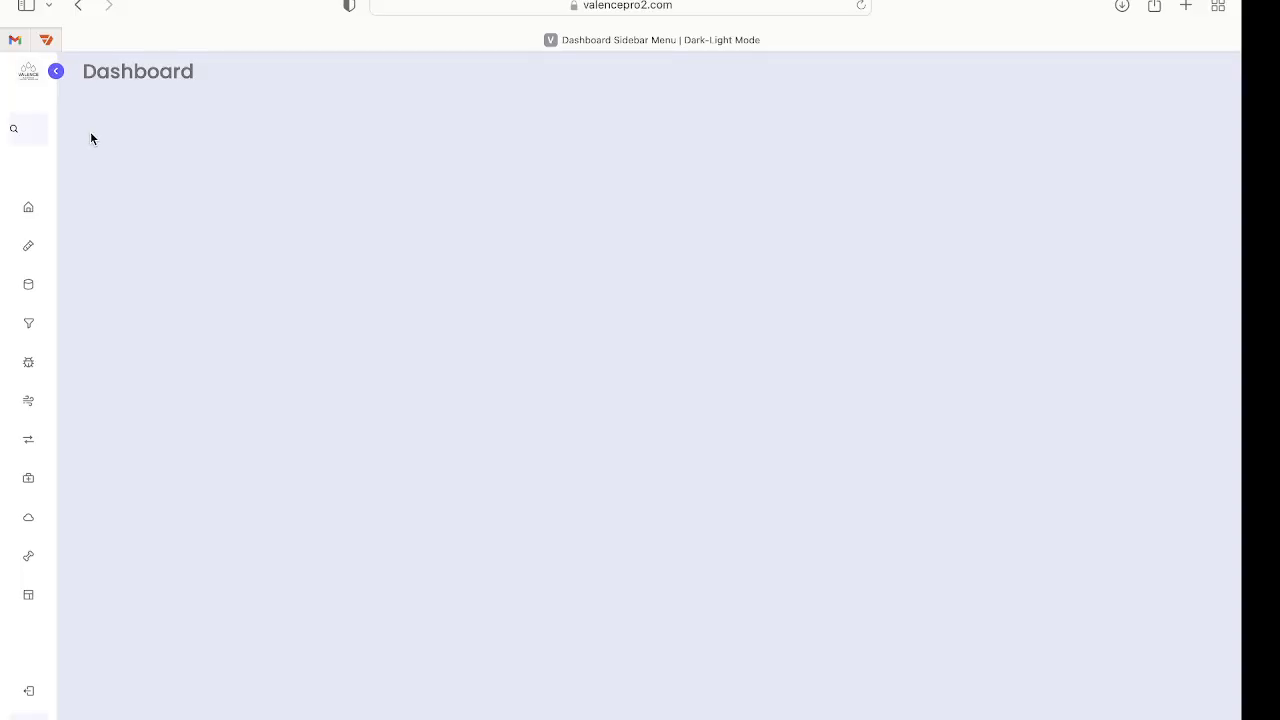
Step: Open the Grit Removal calculator under Primary treatment, fill it with the example values and calculate the results
left_click(56, 71)
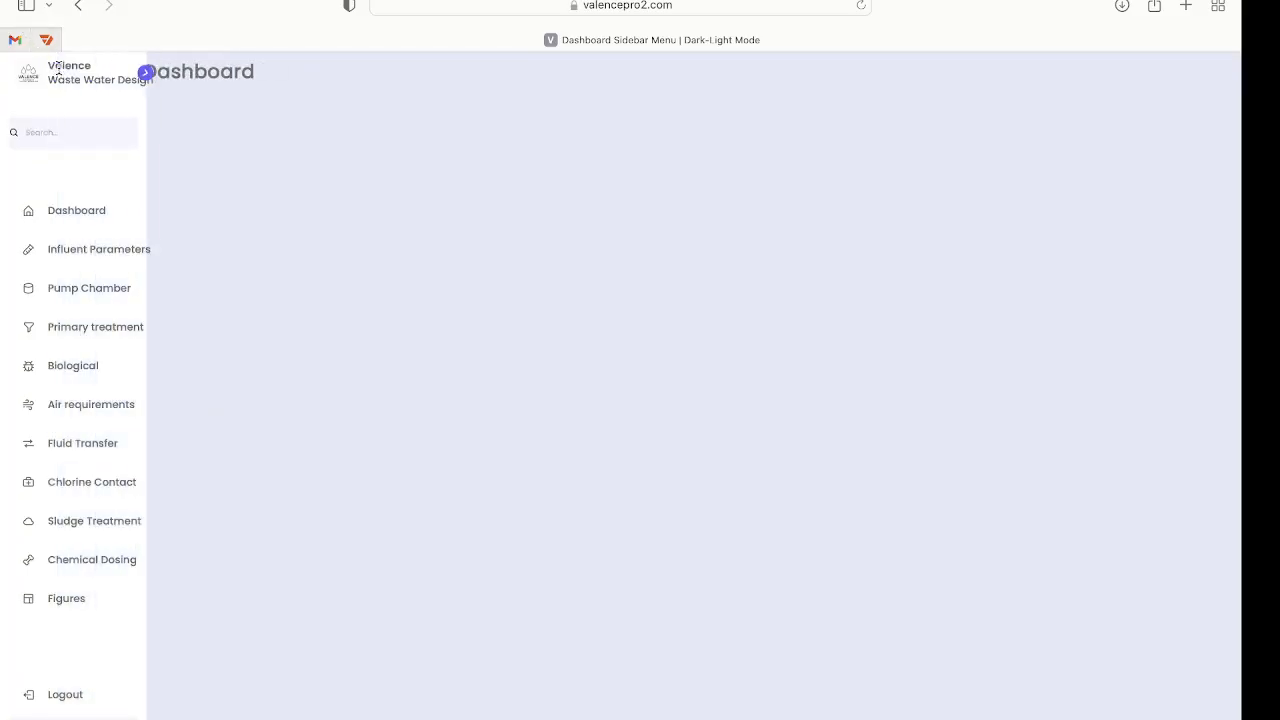
left_click(88, 334)
left_click(228, 378)
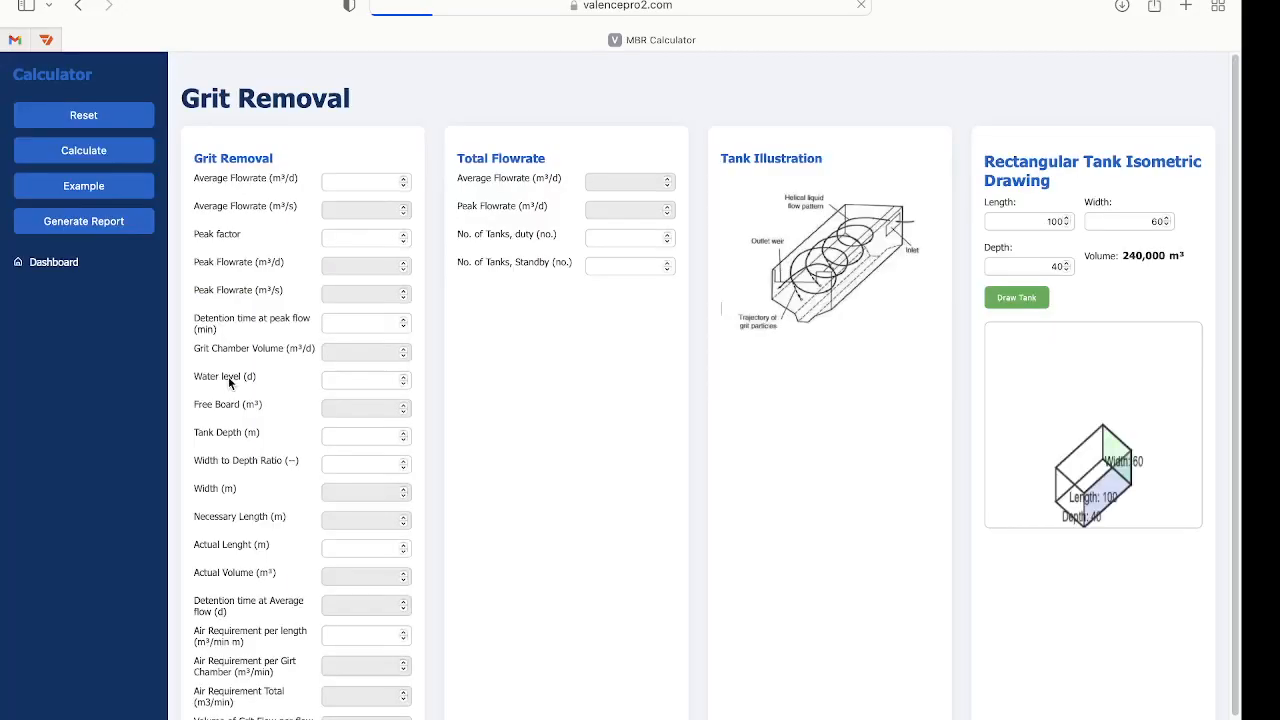
left_click(110, 189)
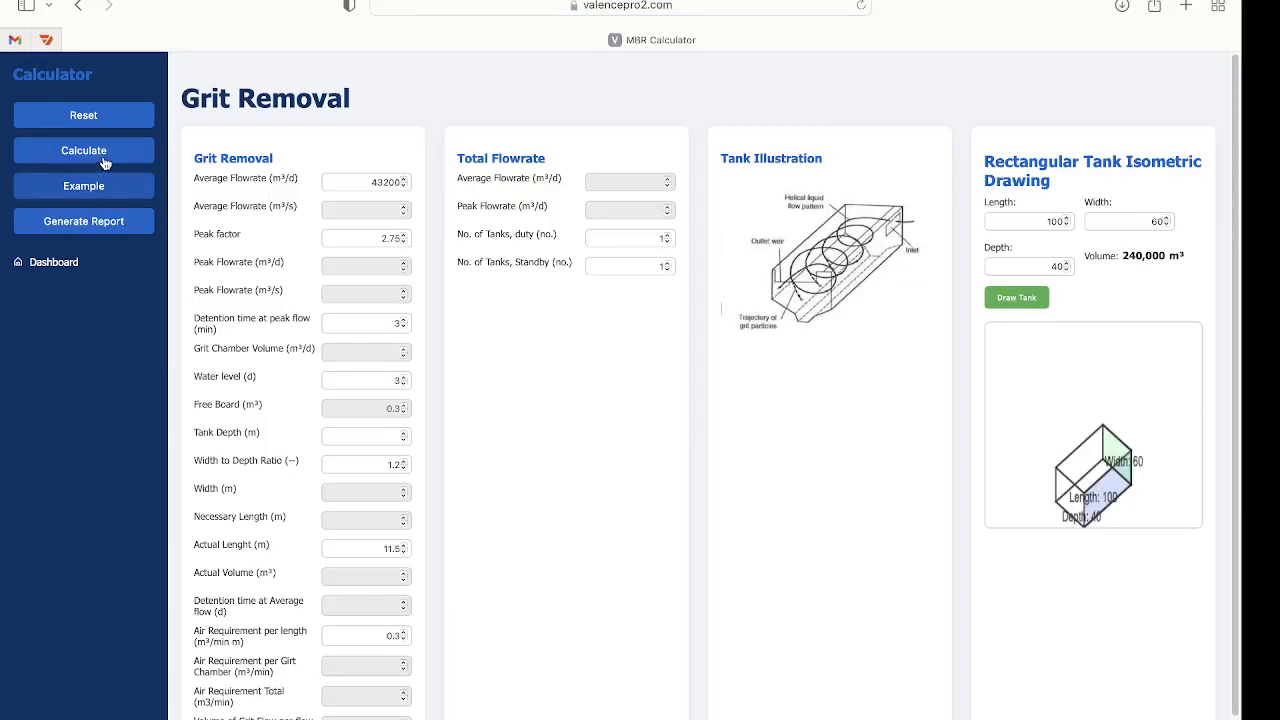
left_click(106, 160)
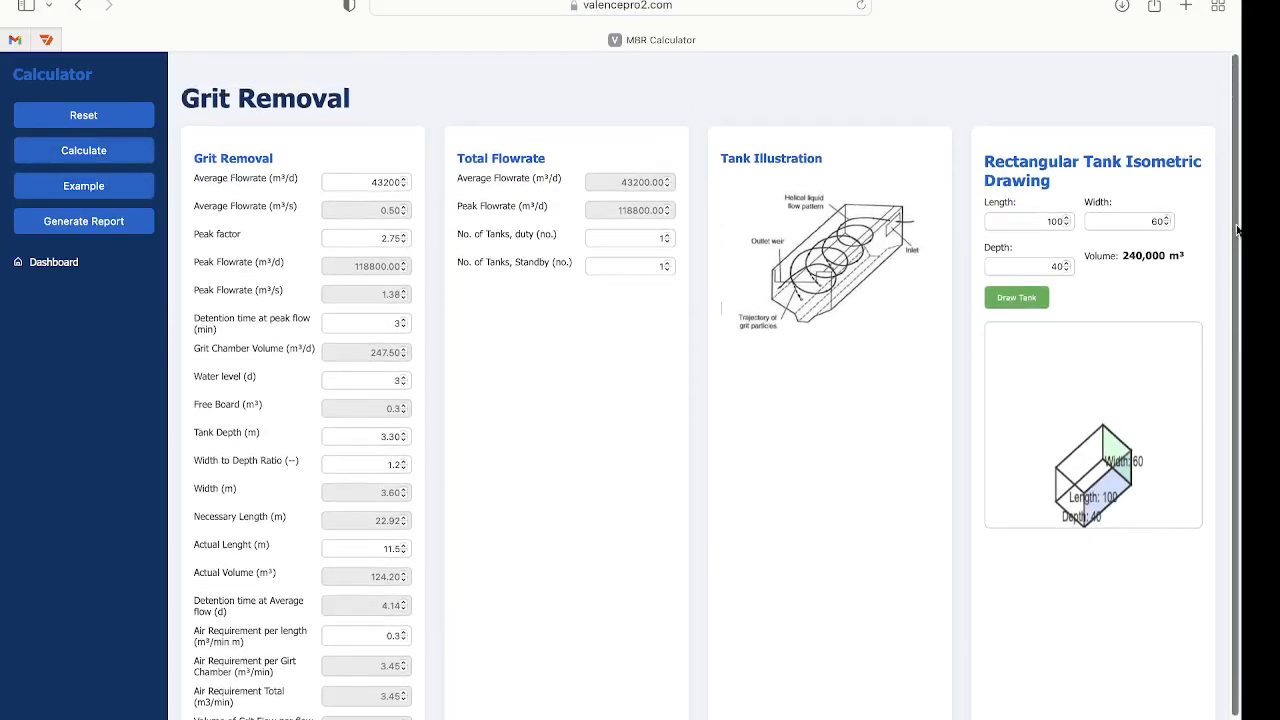
Step: Set the grit removal average flowrate to 46000 m³/d and recalculate
double_click(368, 183)
type("46000")
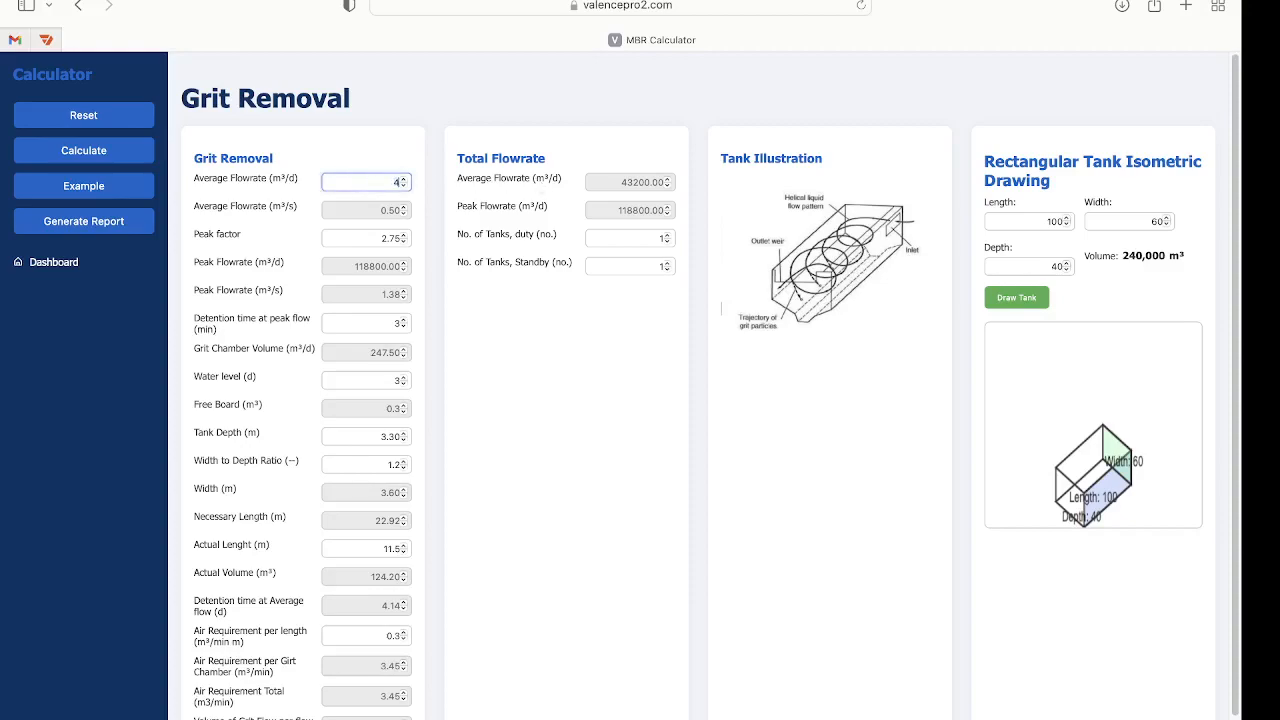
left_click(133, 151)
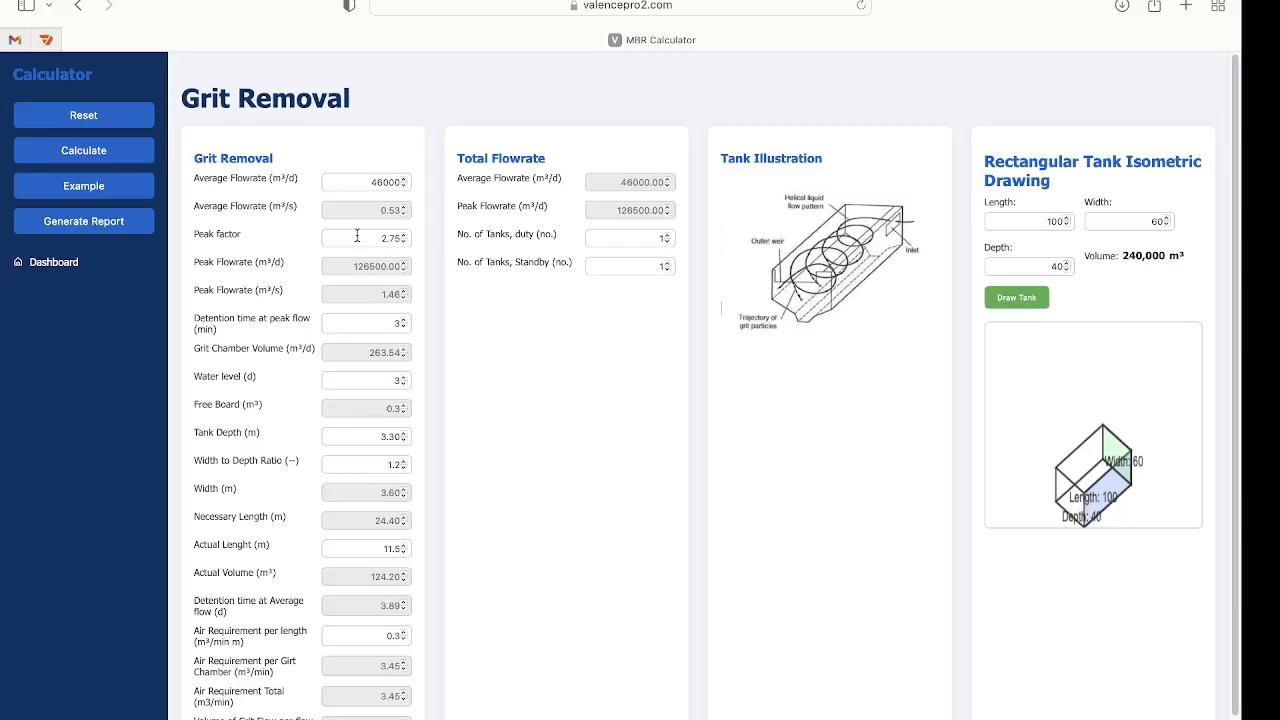
Step: Set the peak factor to 1.5 and recalculate the grit chamber
left_click(357, 236)
key("super+a")
type("1")
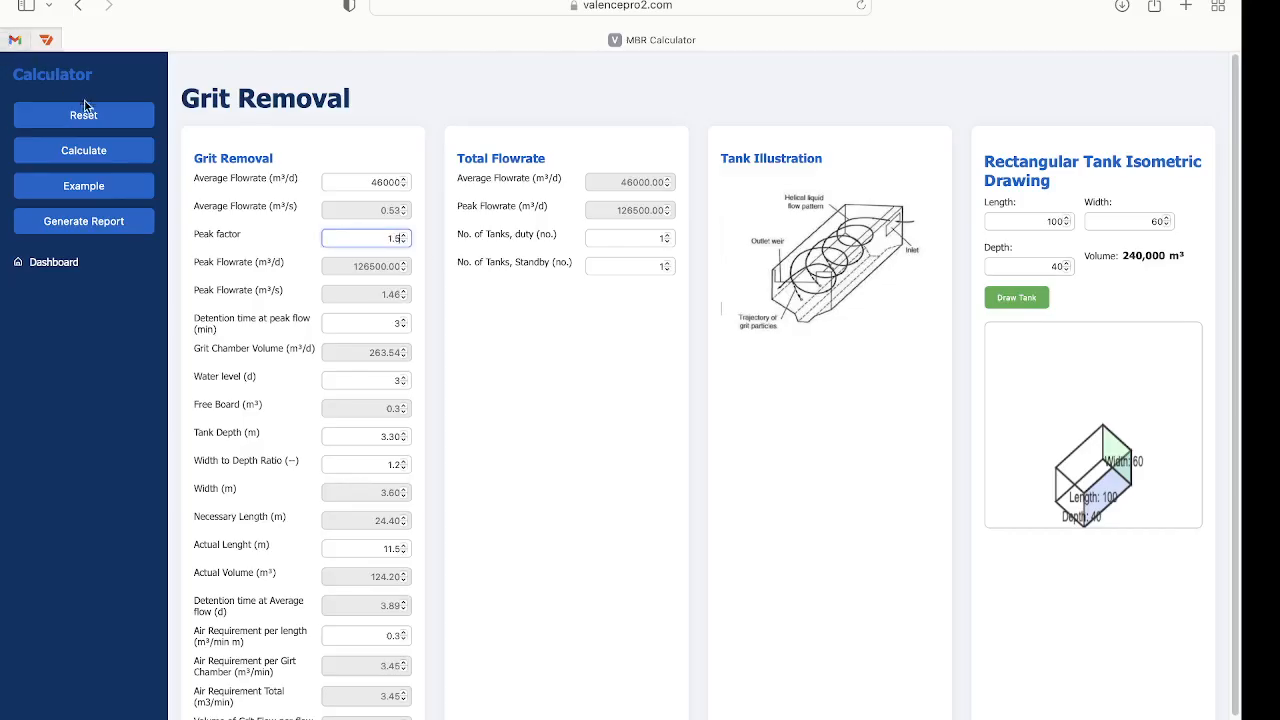
left_click(88, 160)
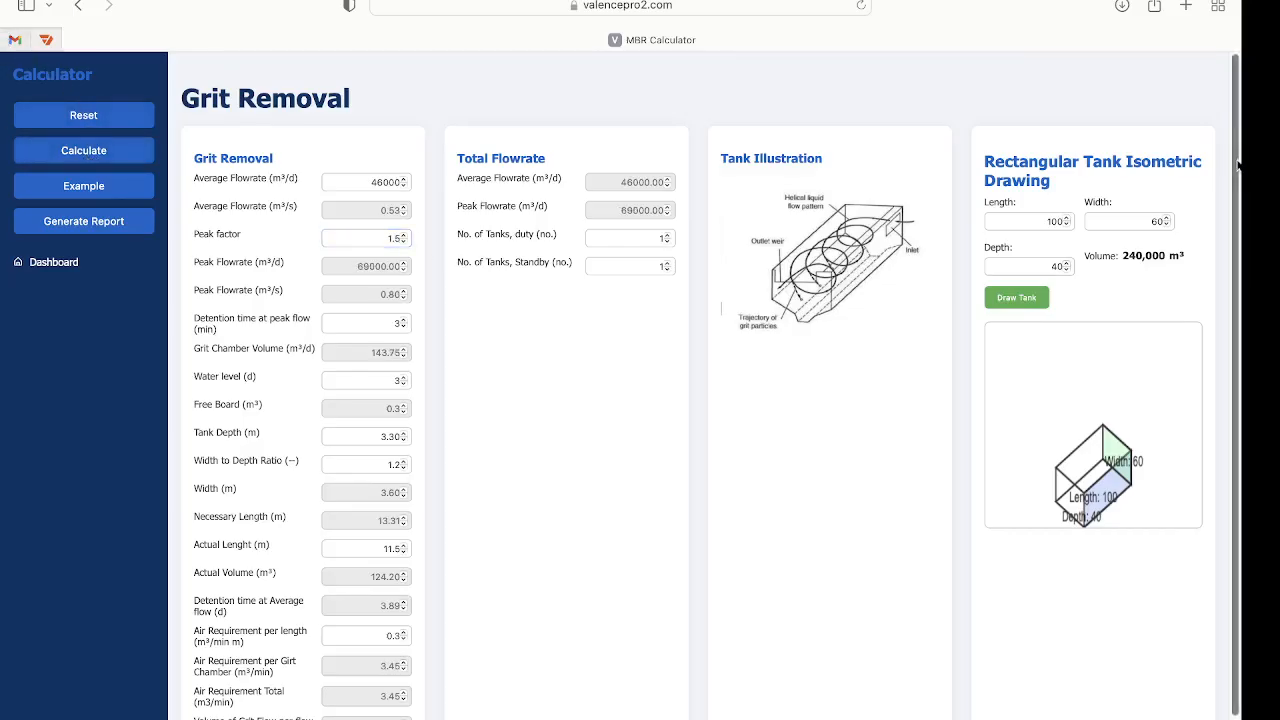
Step: Set the grit chamber's actual length to 13.5 m and recalculate the design
scroll(1234, 256, "down", 1)
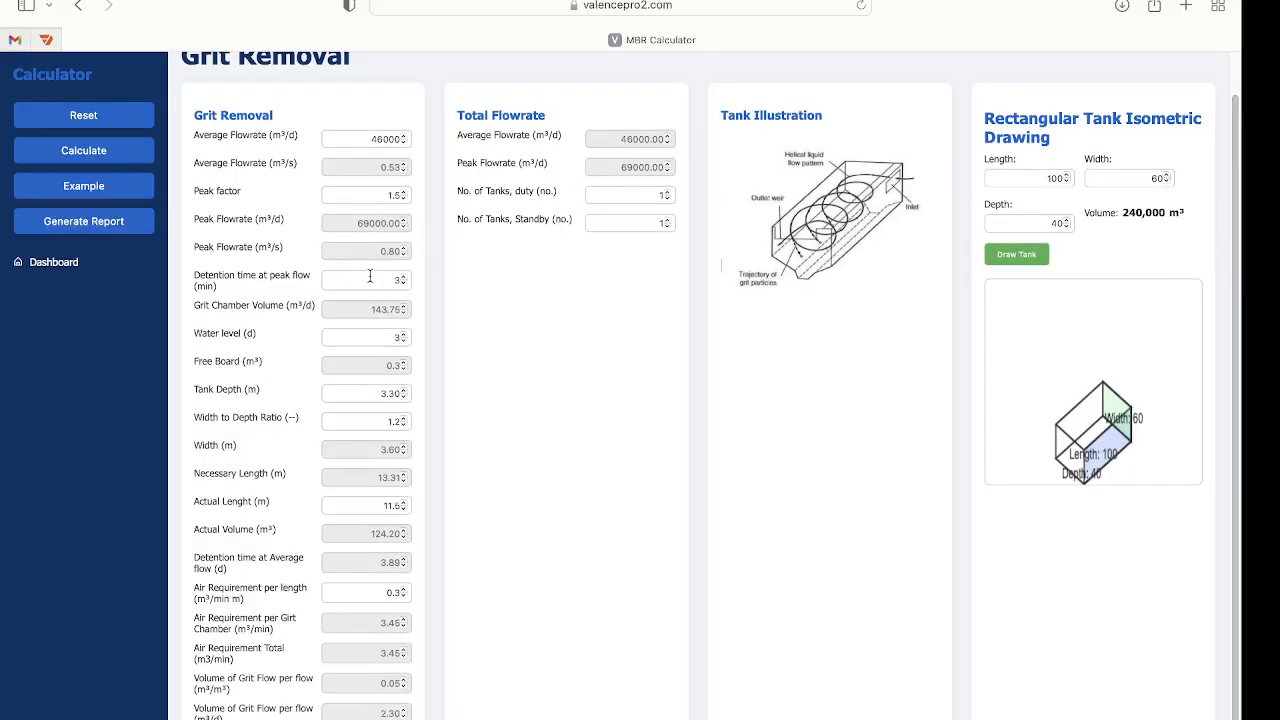
mouse_move(407, 285)
mouse_move(405, 427)
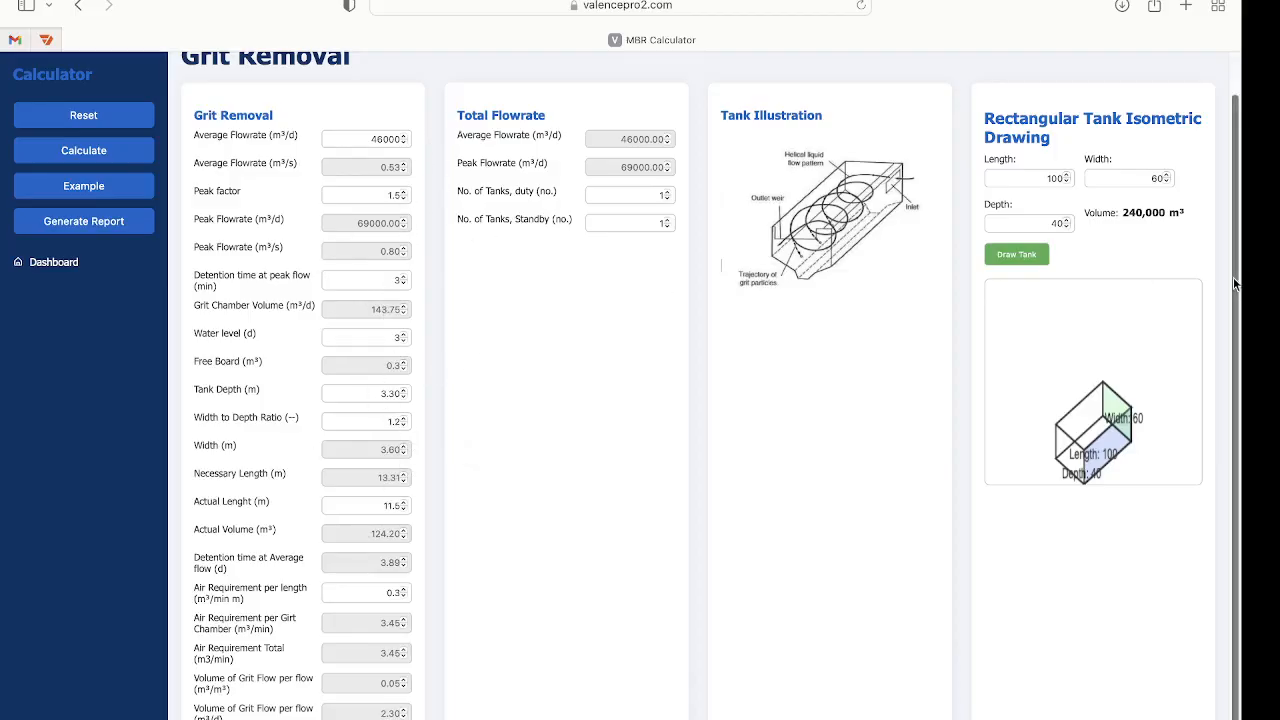
left_click(121, 150)
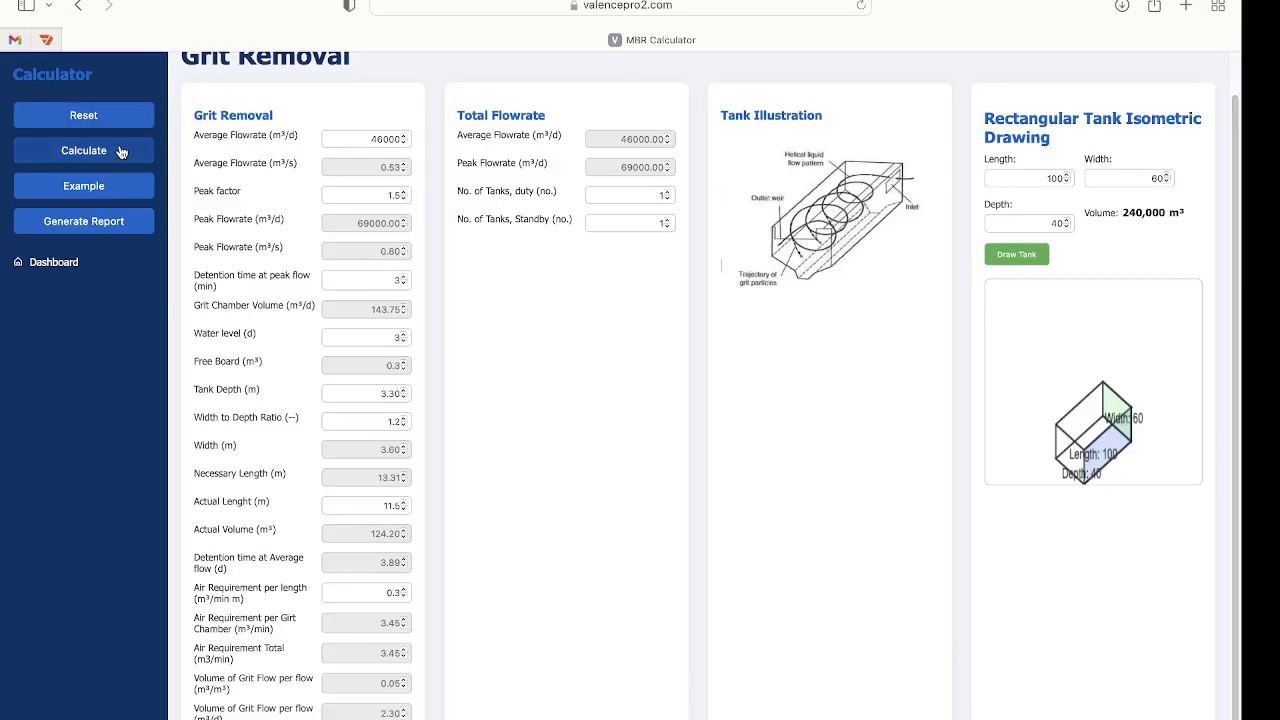
double_click(376, 508)
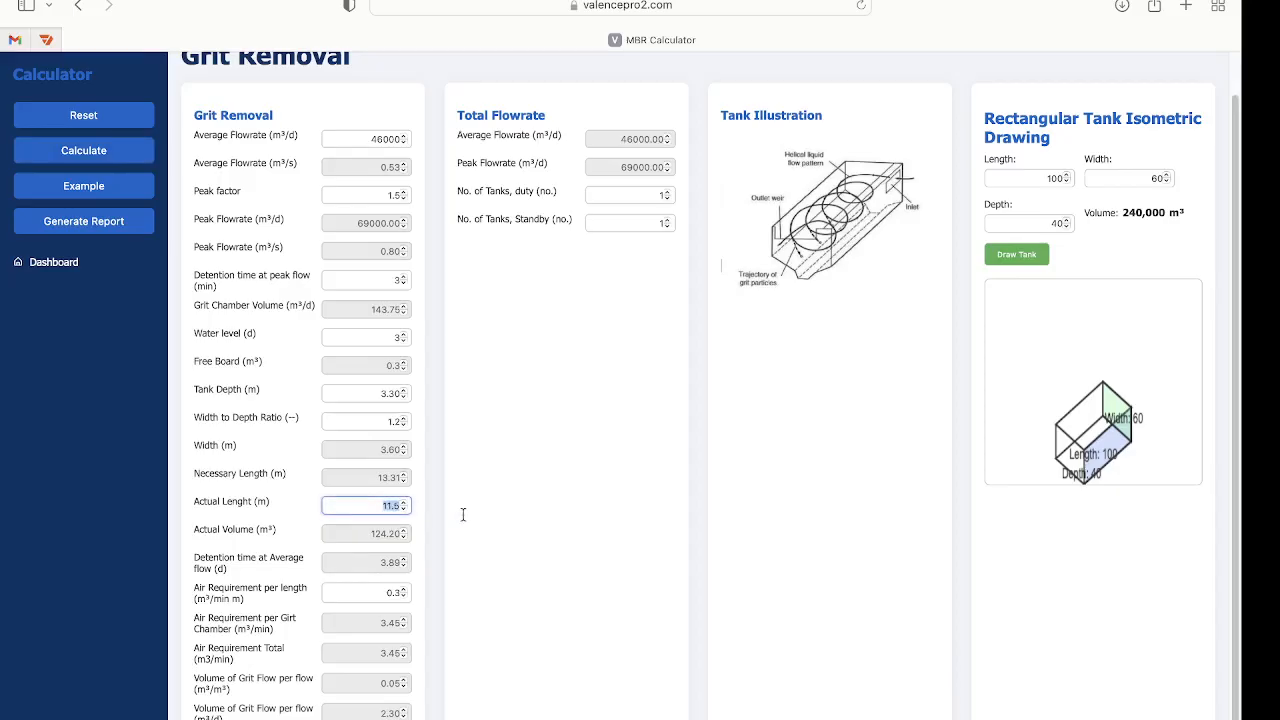
type("13.3")
left_click(97, 151)
Step: Draw the isometric rectangular tank with length 13.5, width 3.6 and depth 3.3
double_click(1046, 181)
type("13.5")
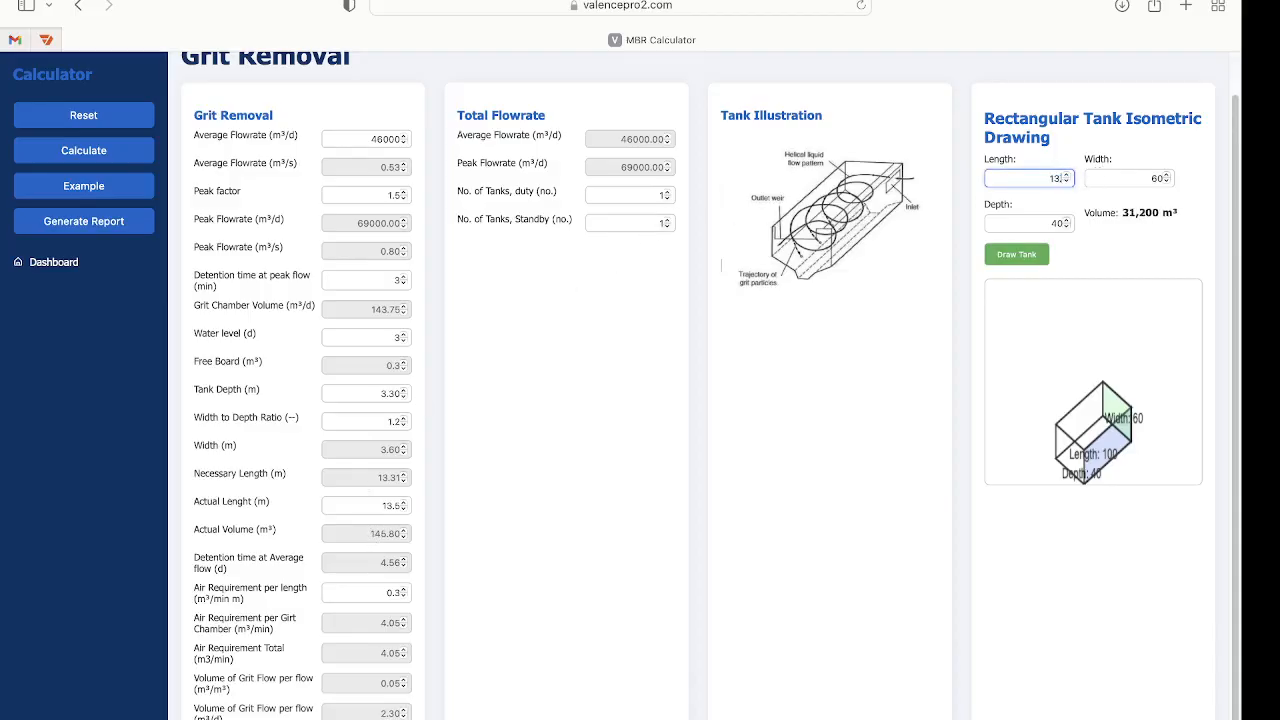
double_click(1114, 178)
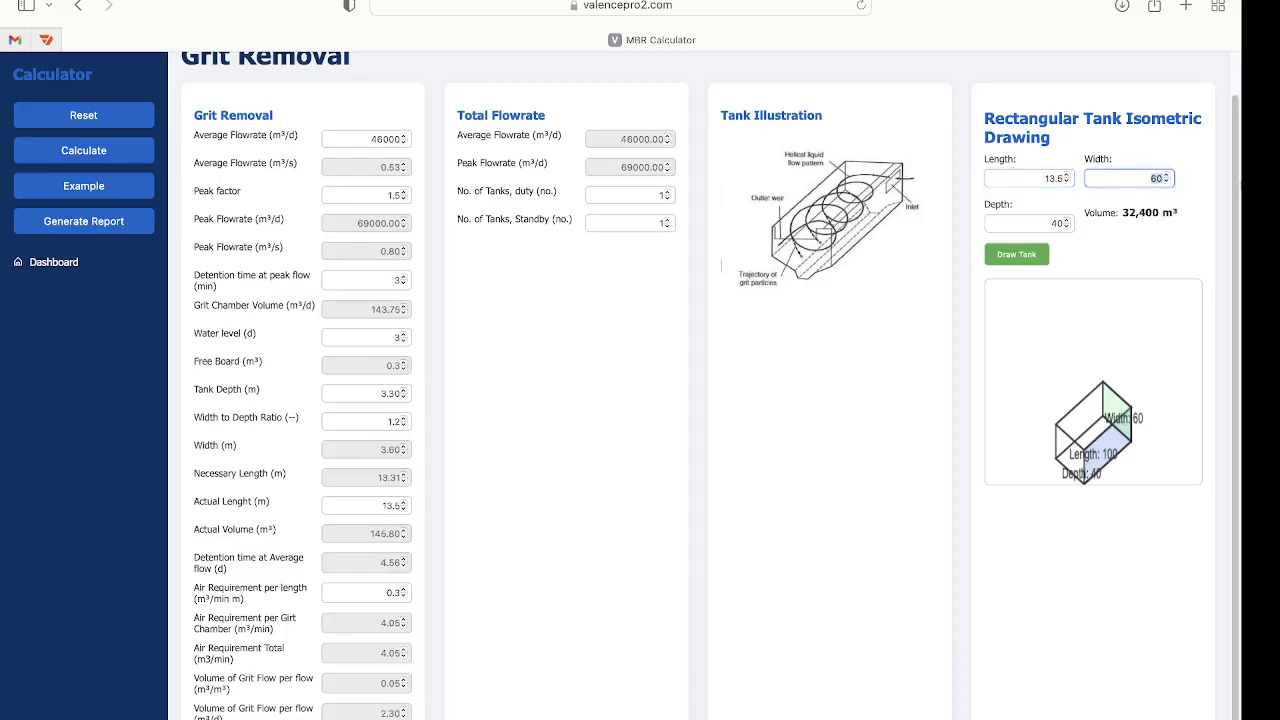
type("3.6")
double_click(1058, 221)
type("3.3")
left_click(1036, 255)
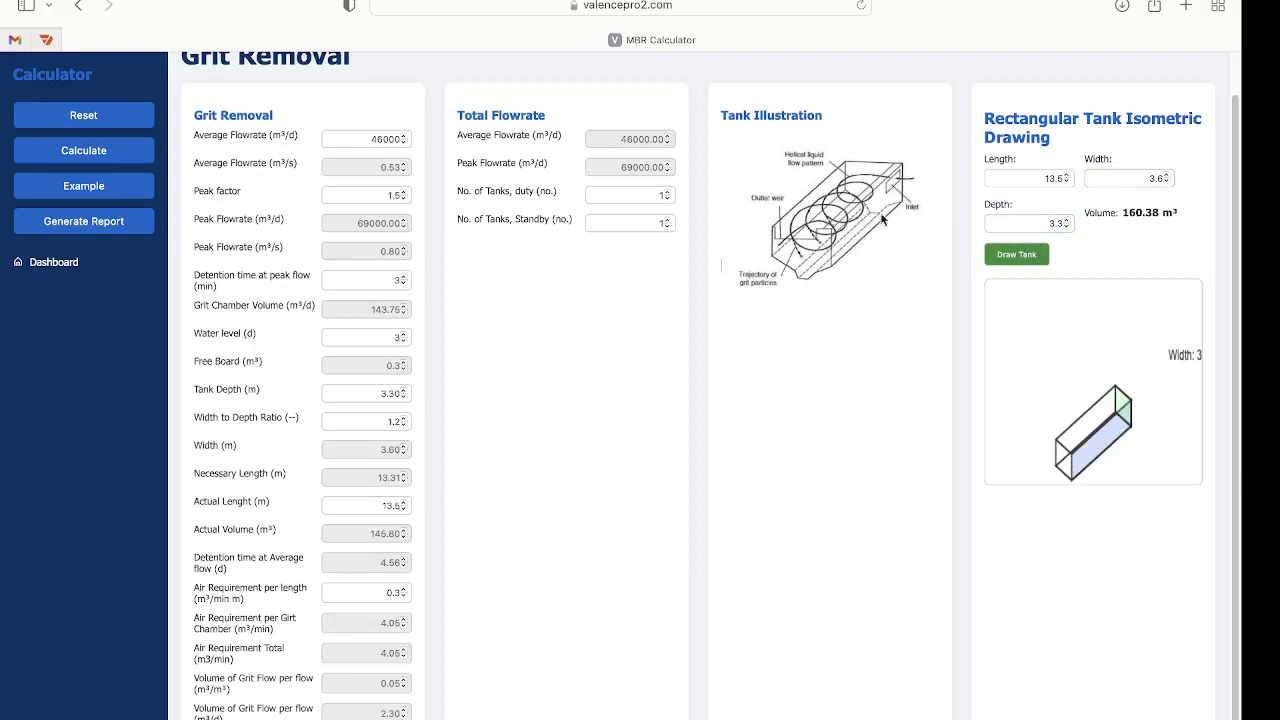
Step: Generate the design report and fill in project name XYZ, project number 123, date 06/17/2025 and the design notes "Notes"
left_click(143, 229)
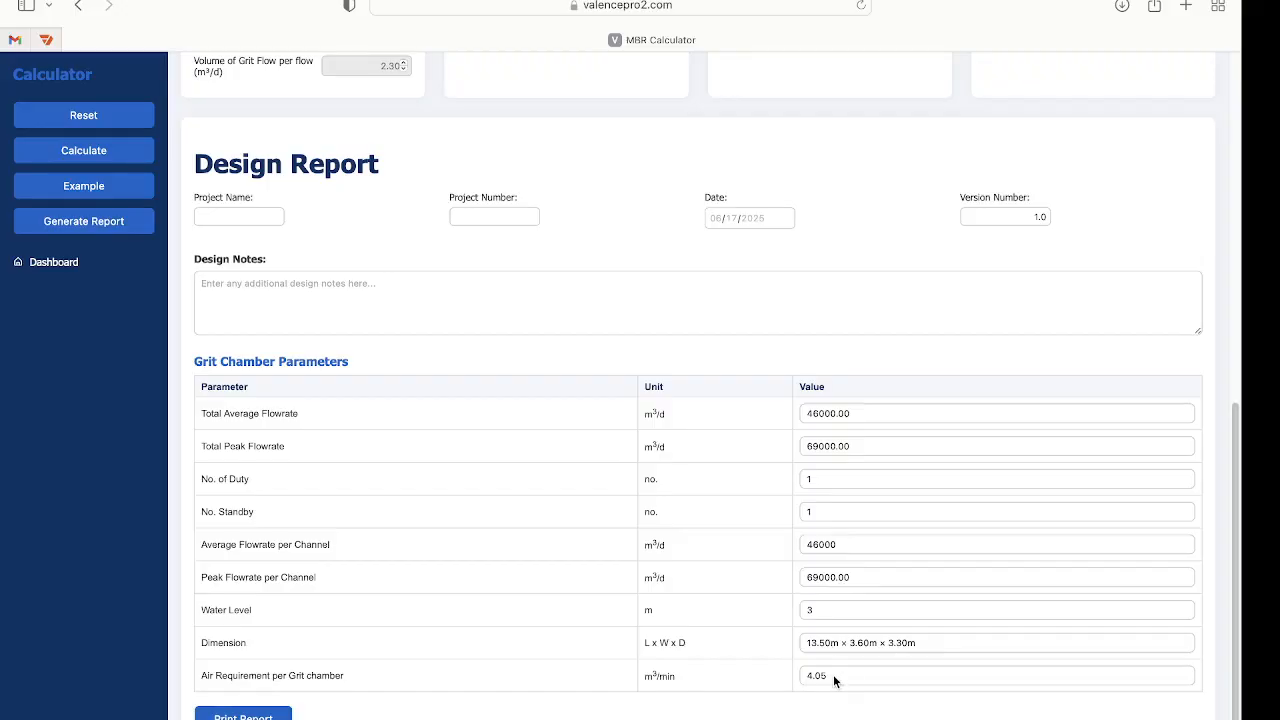
left_click(259, 219)
type("XYZ")
left_click(494, 216)
type("123")
left_click(714, 218)
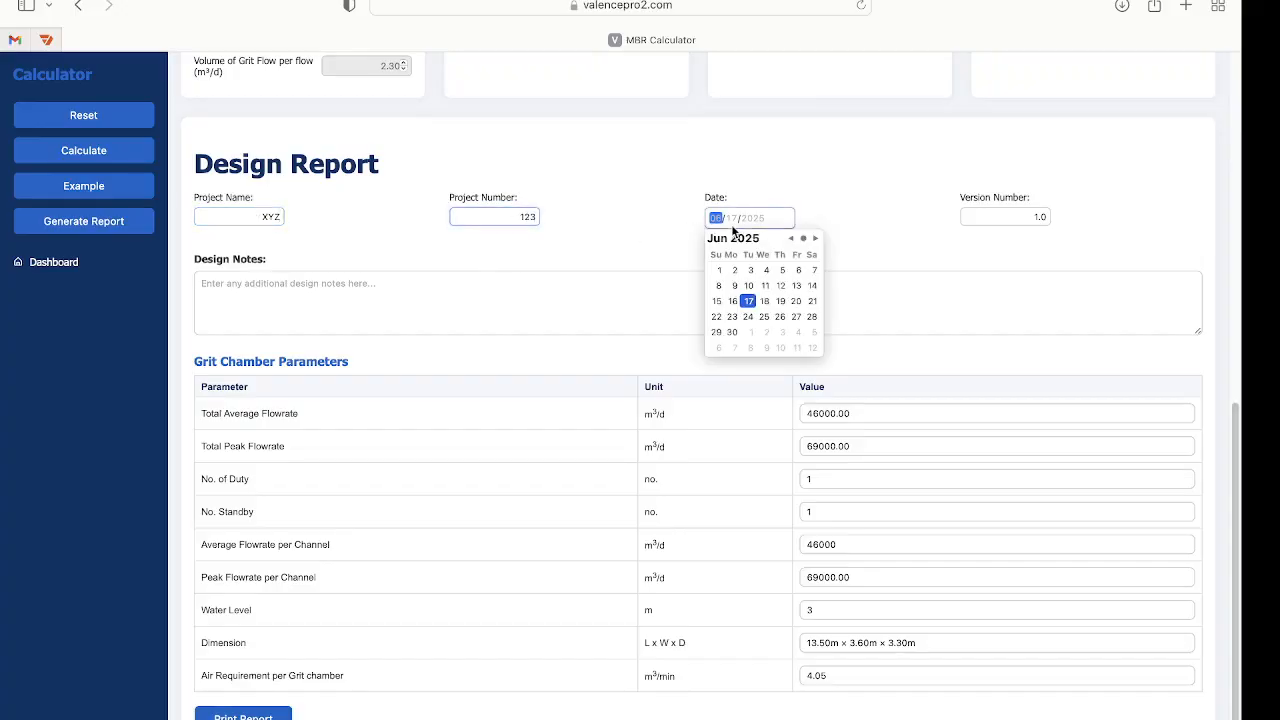
left_click(528, 280)
type("Notes")
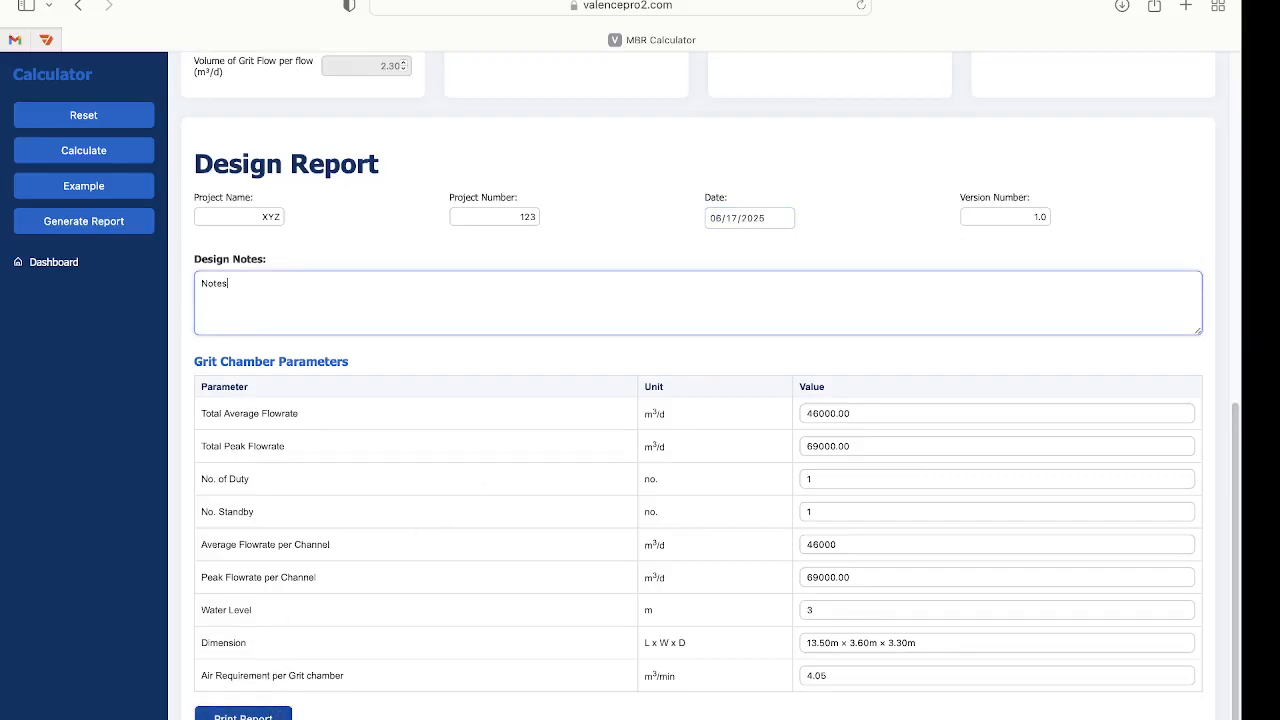
Step: Print the design report to a PDF named "XYZ - Grit Chamber" in the Downloads folder
left_click(243, 716)
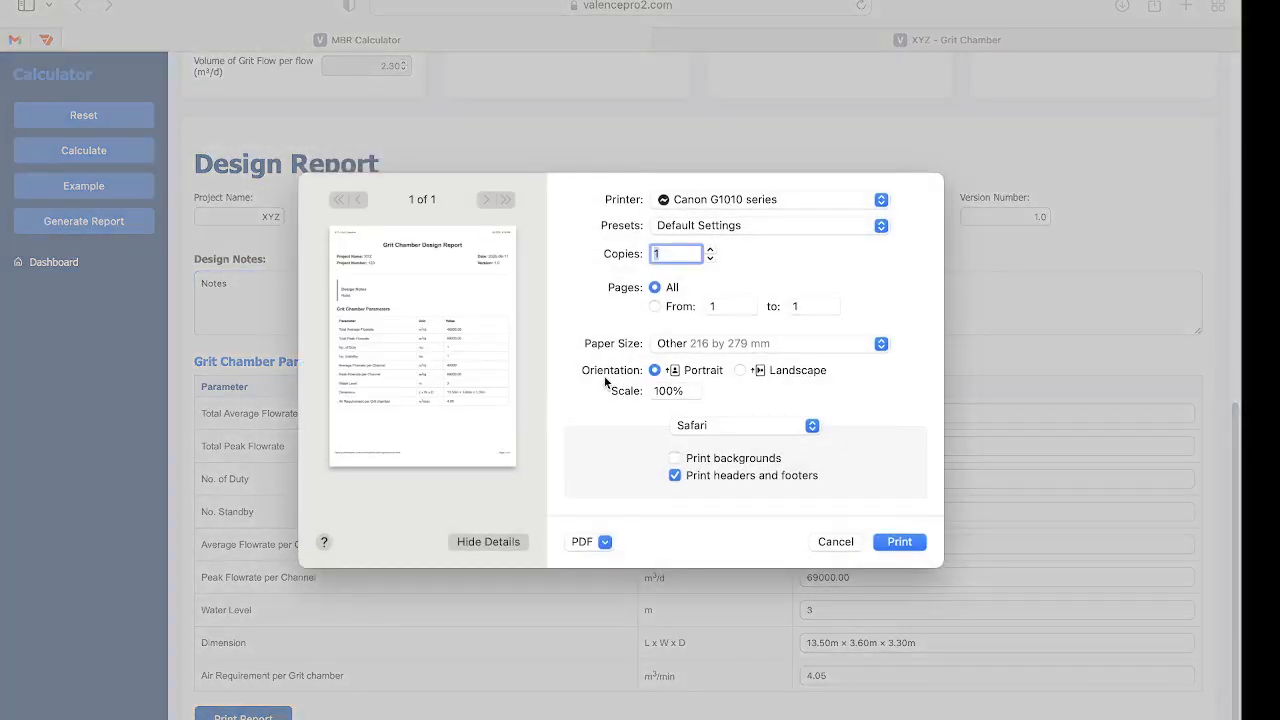
left_click(598, 541)
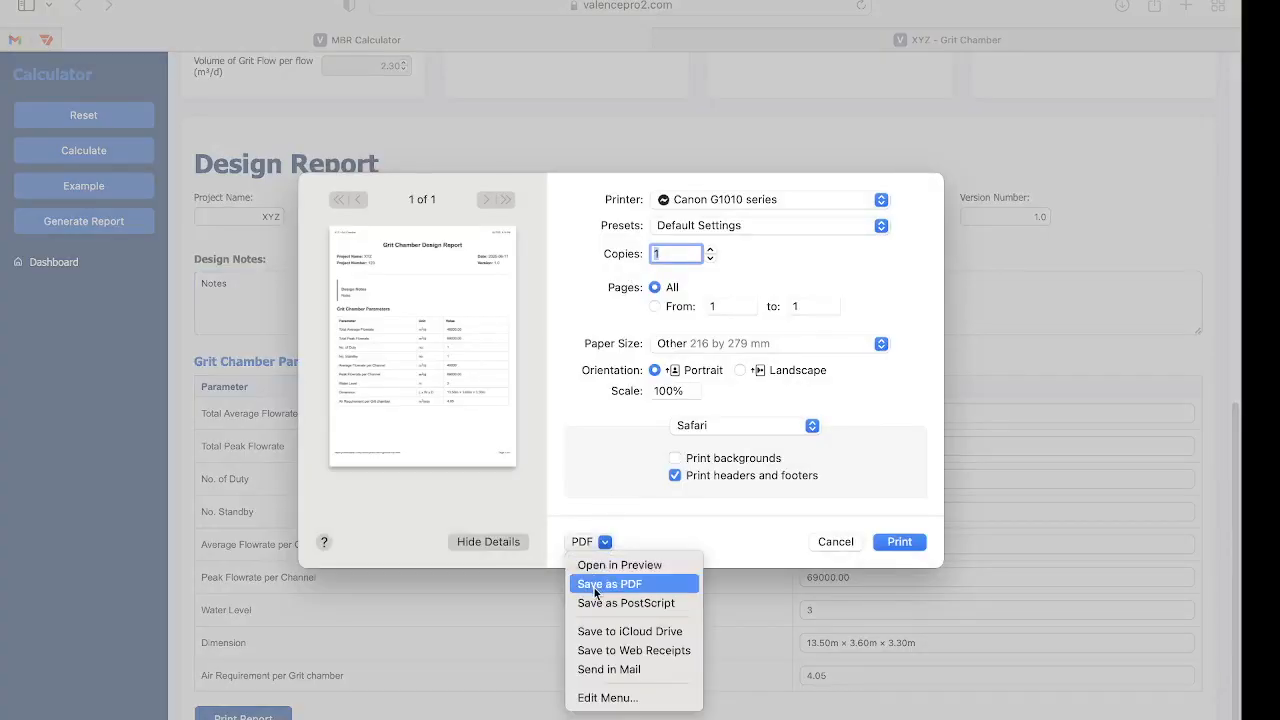
left_click(598, 585)
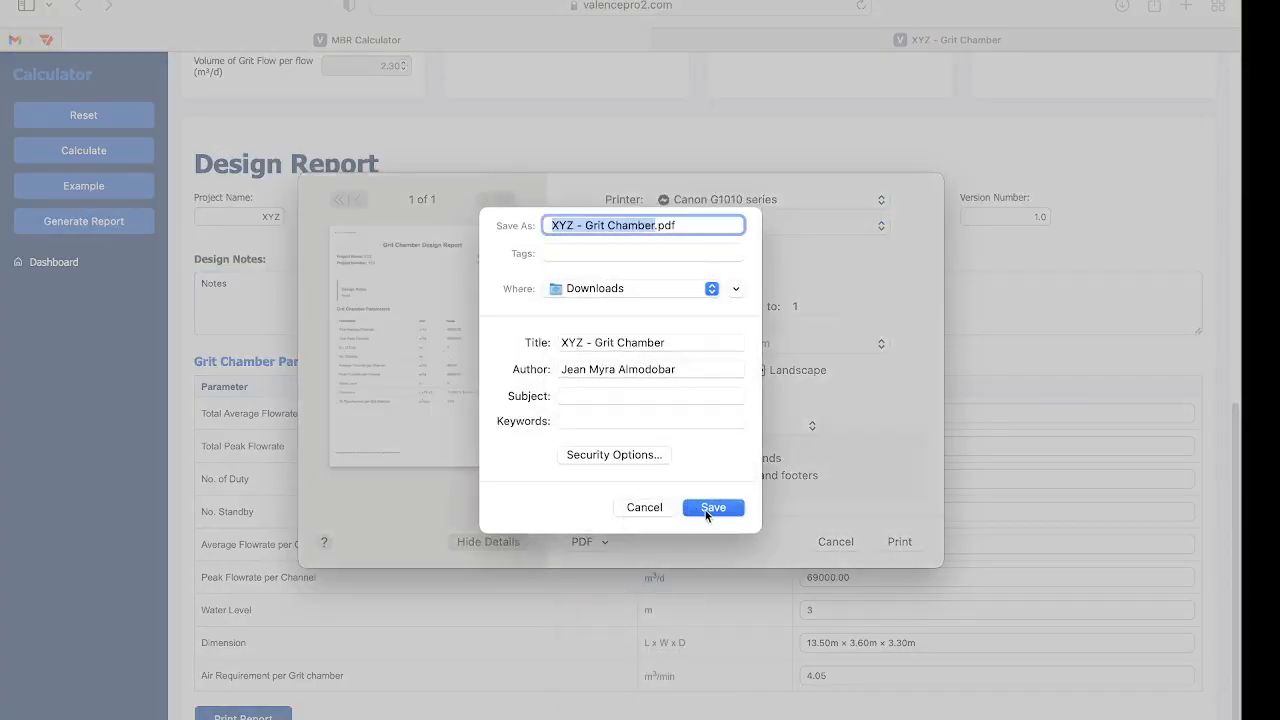
left_click(665, 468)
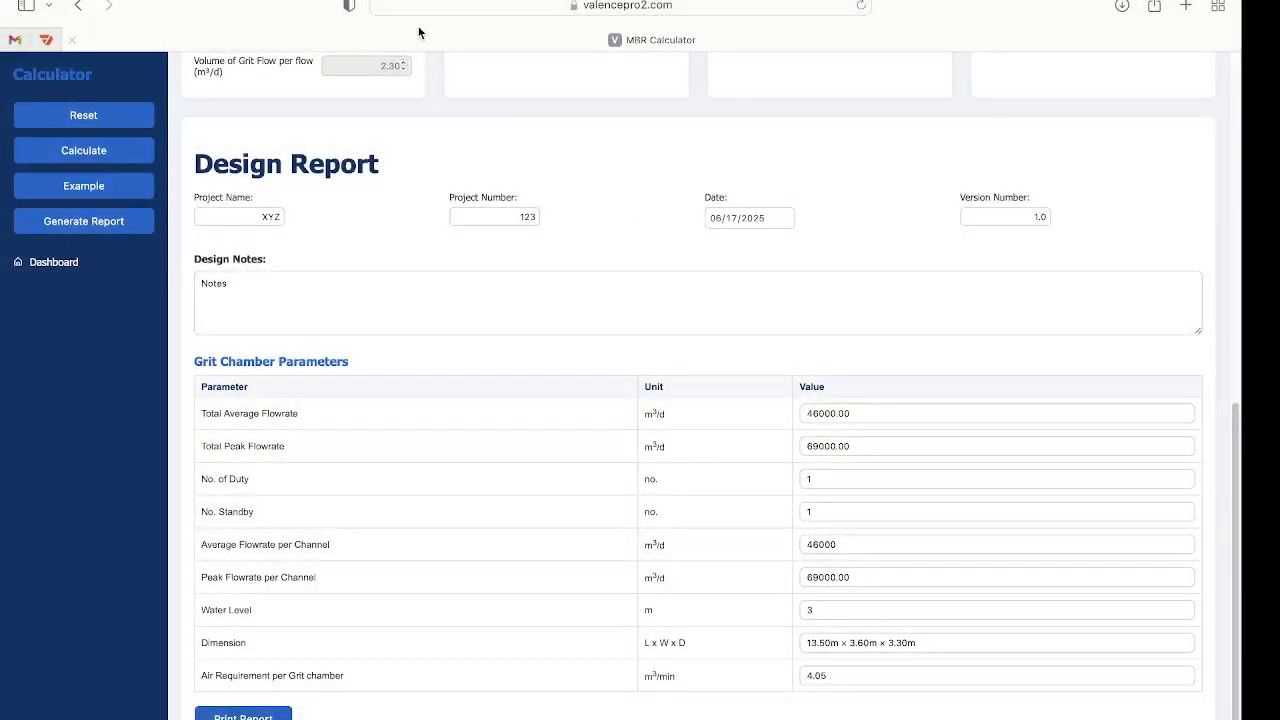
Step: Switch to the desktop, search the computer for "downloads" and open the Downloads folder
key("ctrl+Left")
key("ctrl+Right")
key("ctrl+Left")
key("super+space")
type("downloads")
type("o")
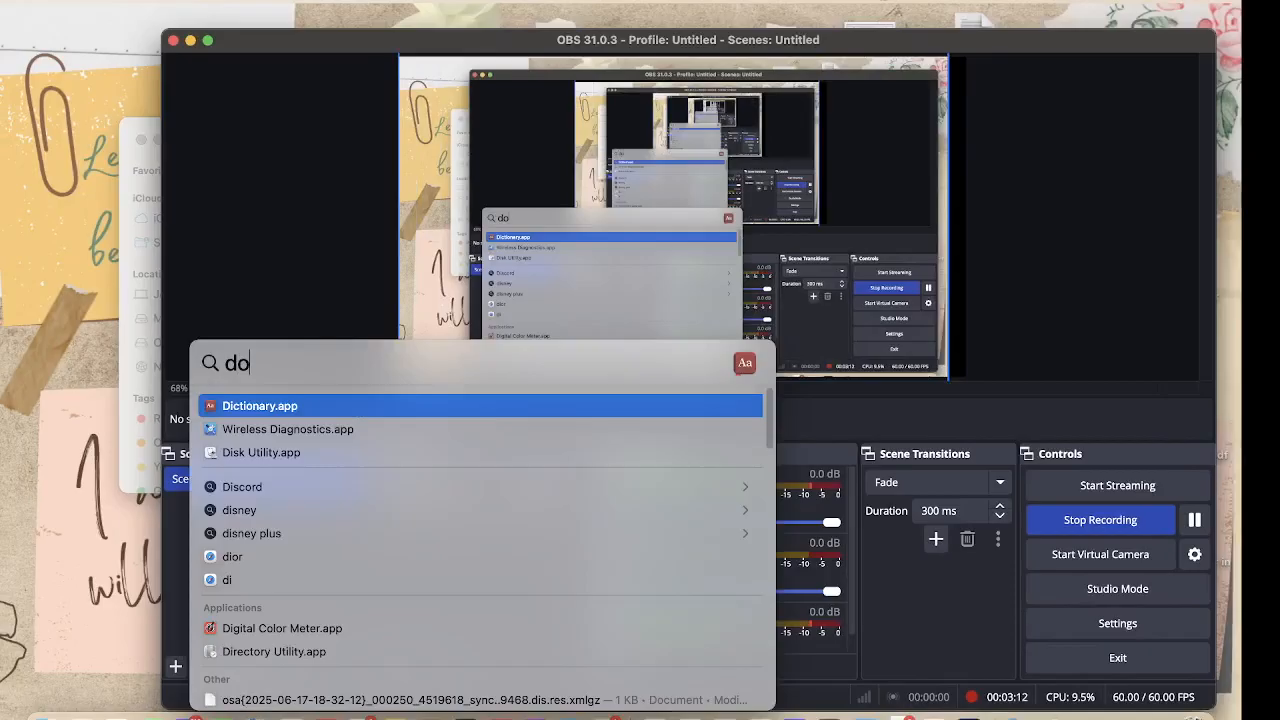
type("wn")
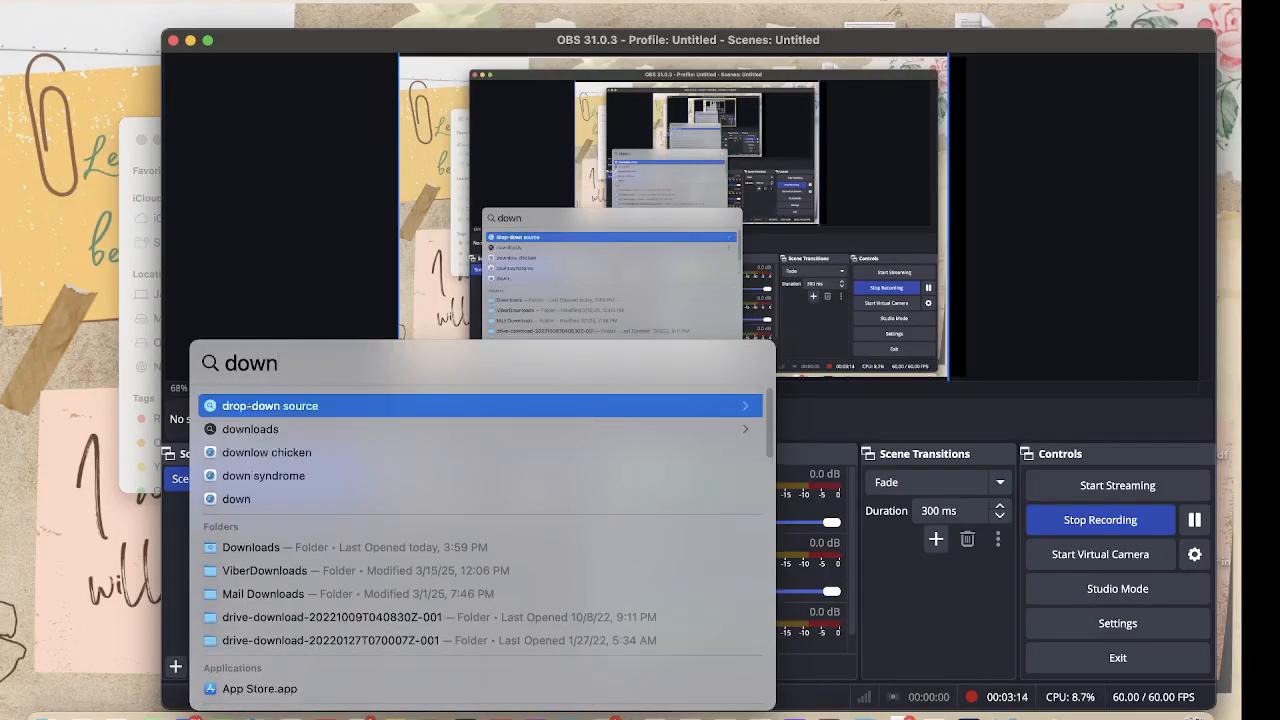
type("loads")
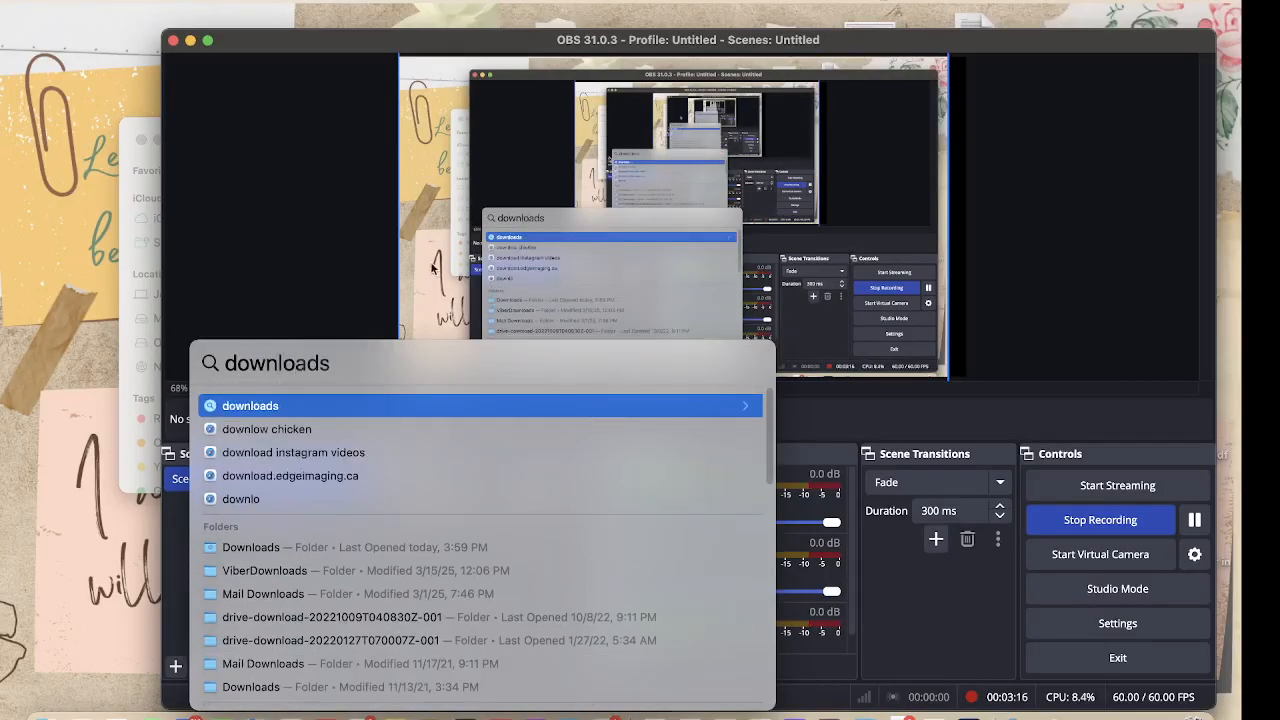
double_click(298, 547)
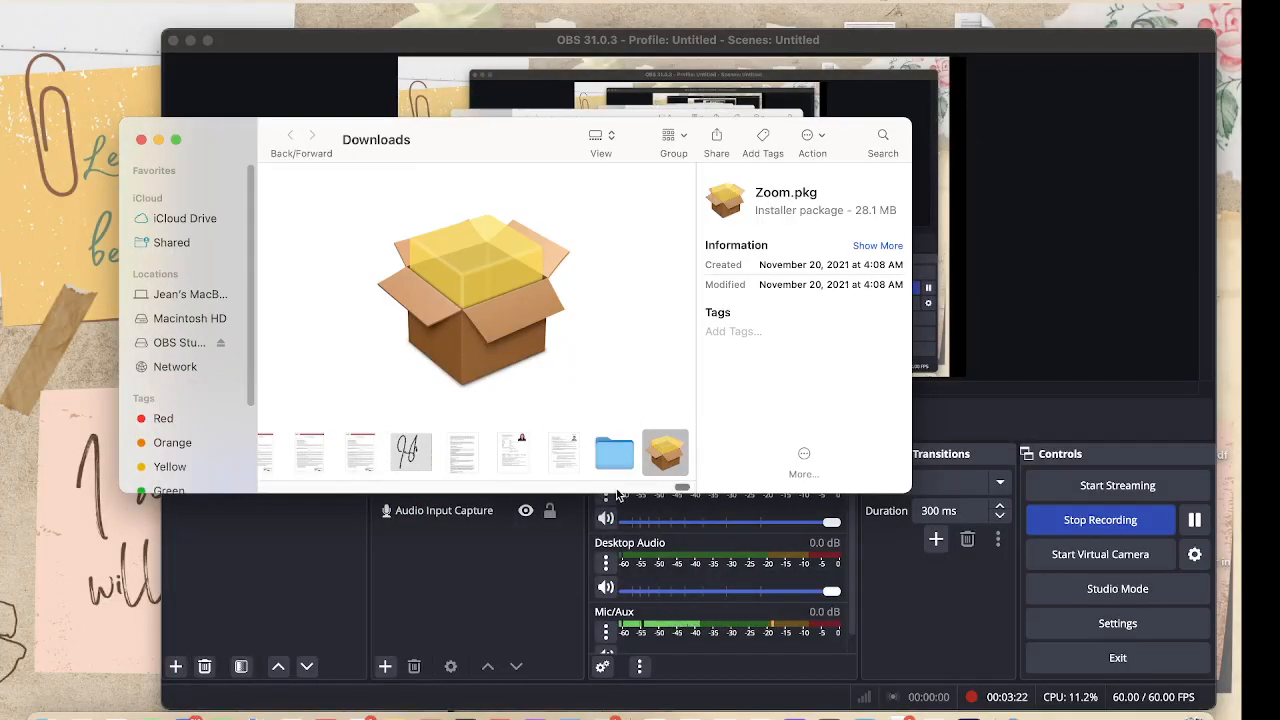
Step: Open XYZ - Grit Chamber.pdf from the Downloads folder and review the report's project details and grit chamber parameters
left_click_drag(680, 486, 263, 466)
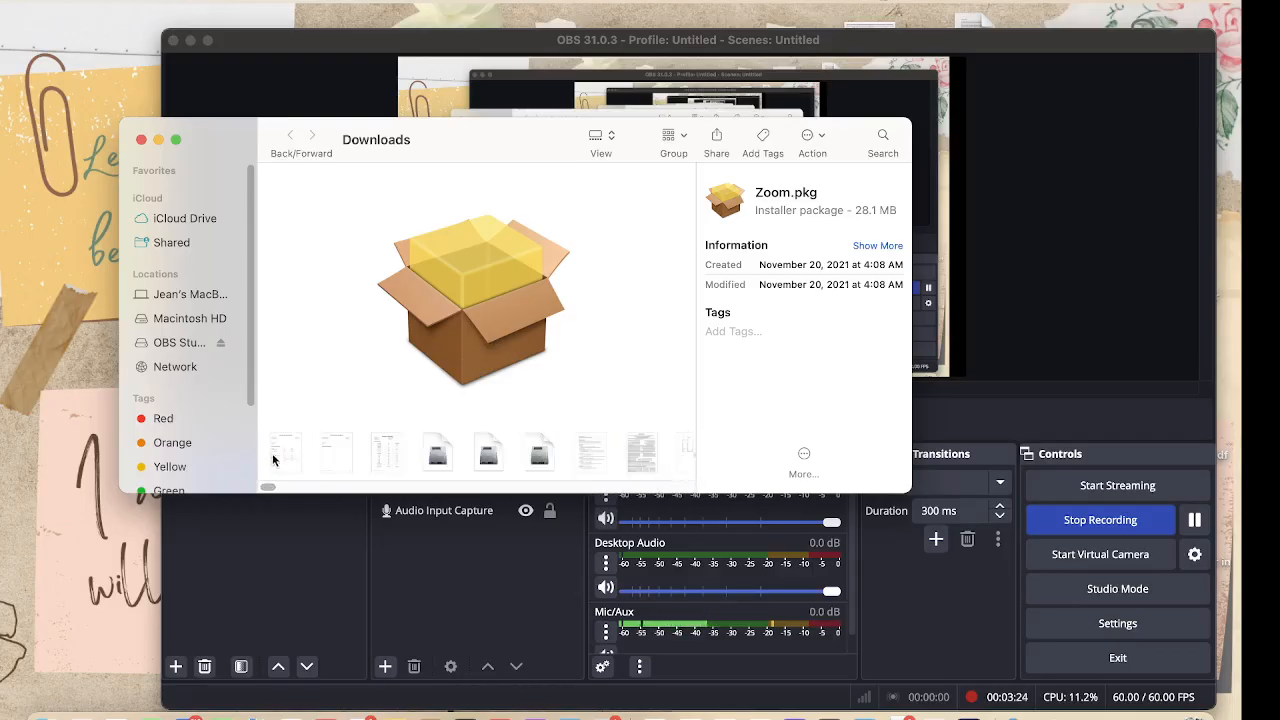
left_click(283, 457)
double_click(283, 457)
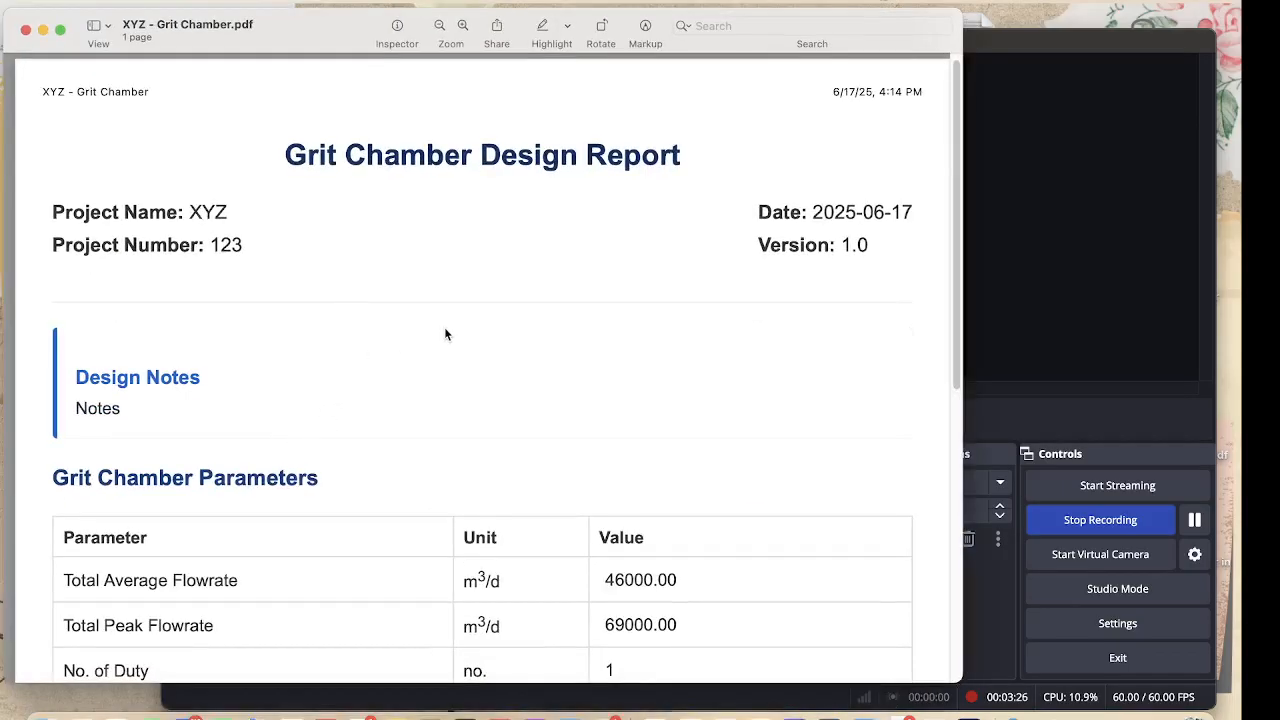
scroll(459, 319, "down", 2)
scroll(446, 320, "down", 8)
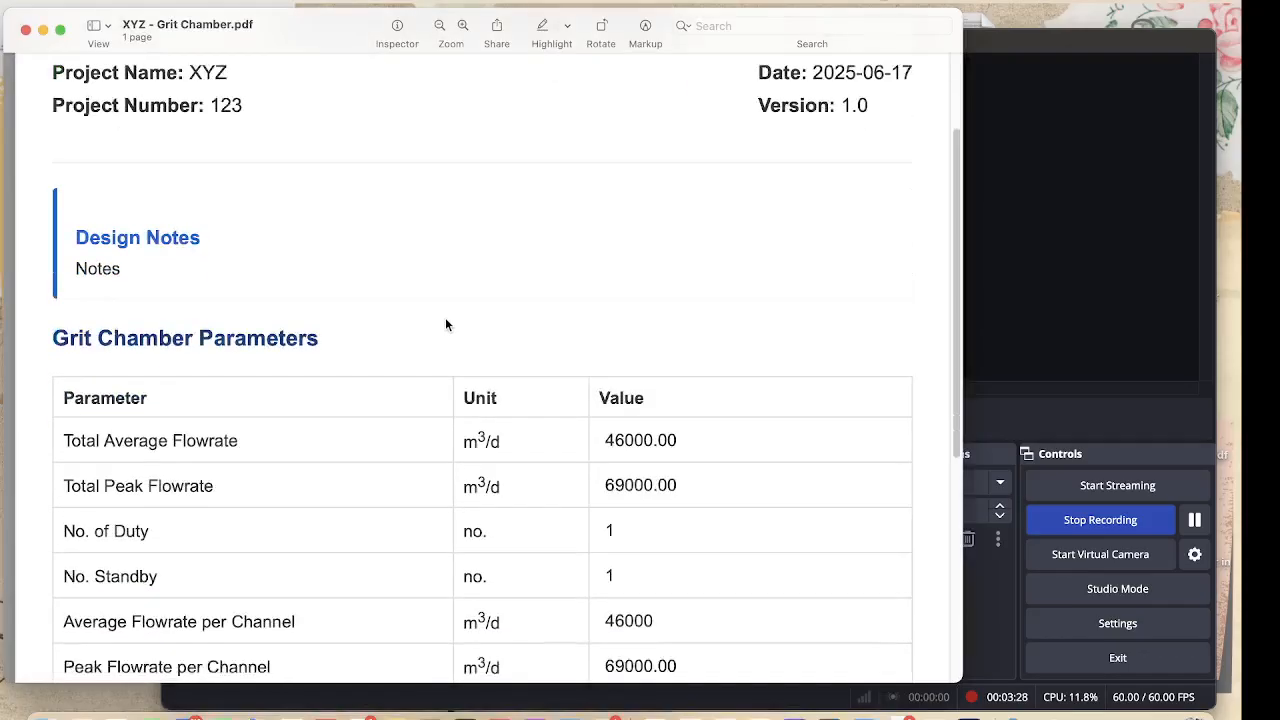
scroll(467, 379, "up", 5)
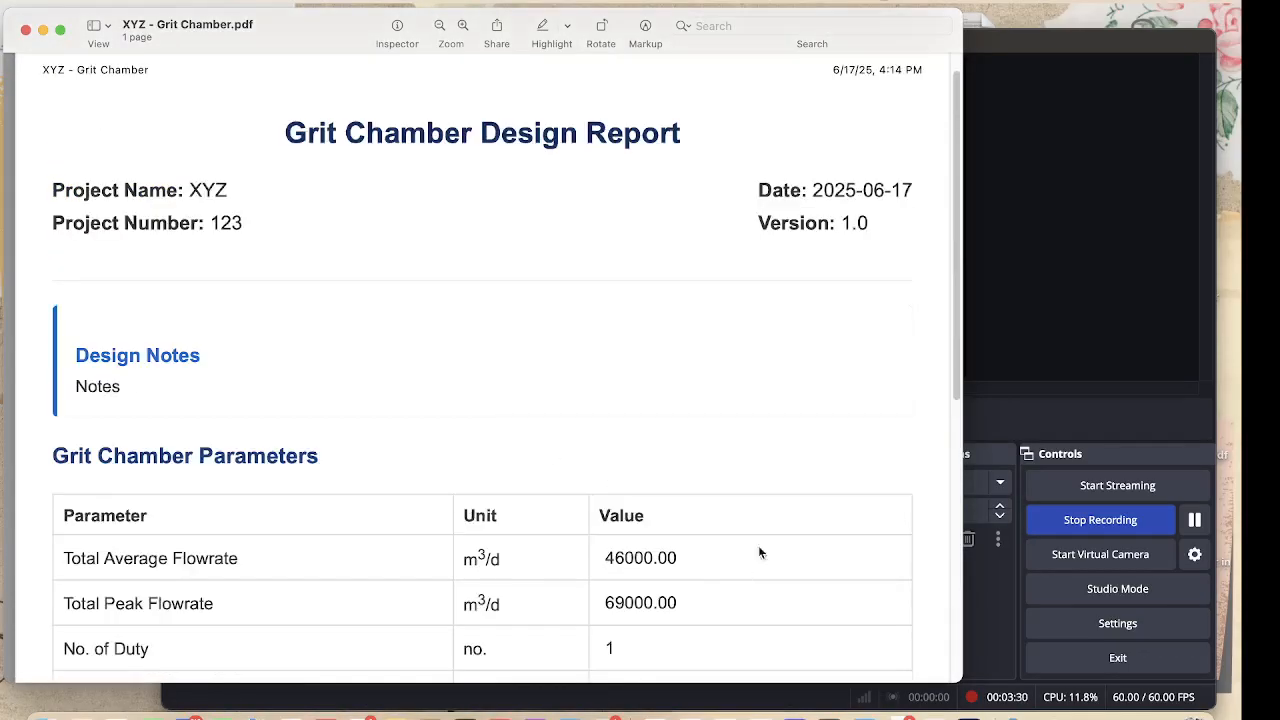